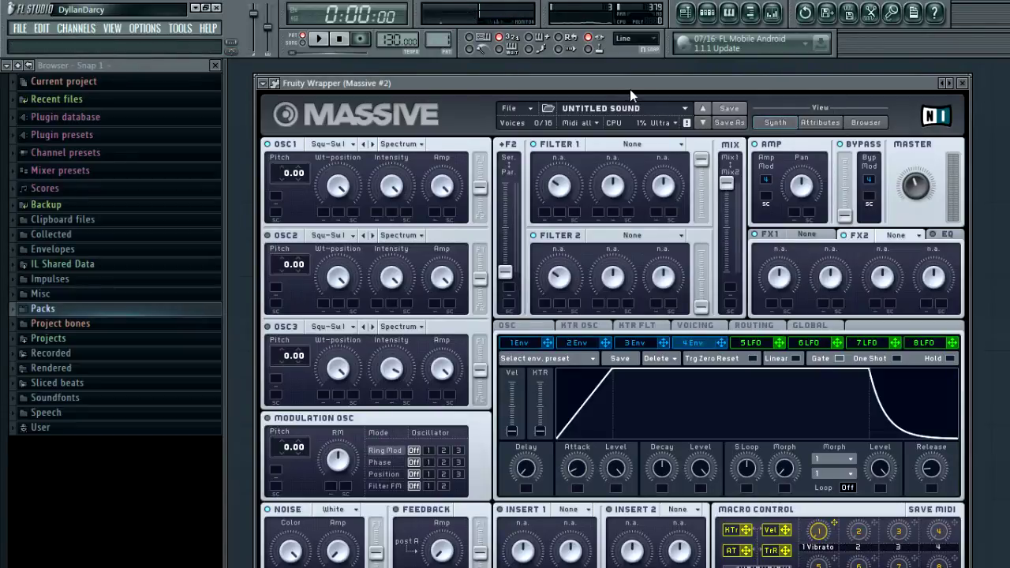
- Set OSC1 to the Square-Saw I wavetable and tune its pitch to 0.04
click(554, 109)
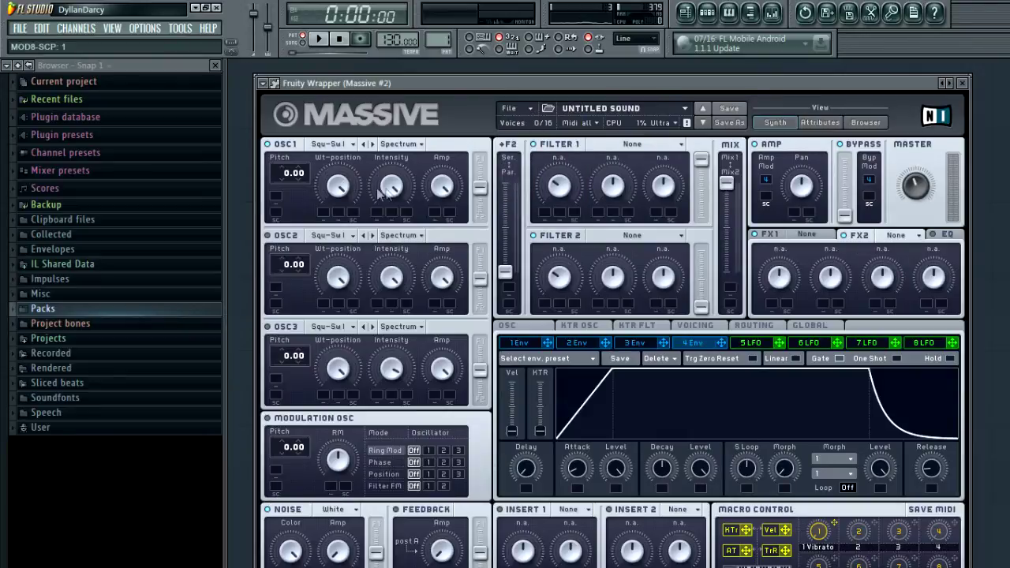
click(339, 143)
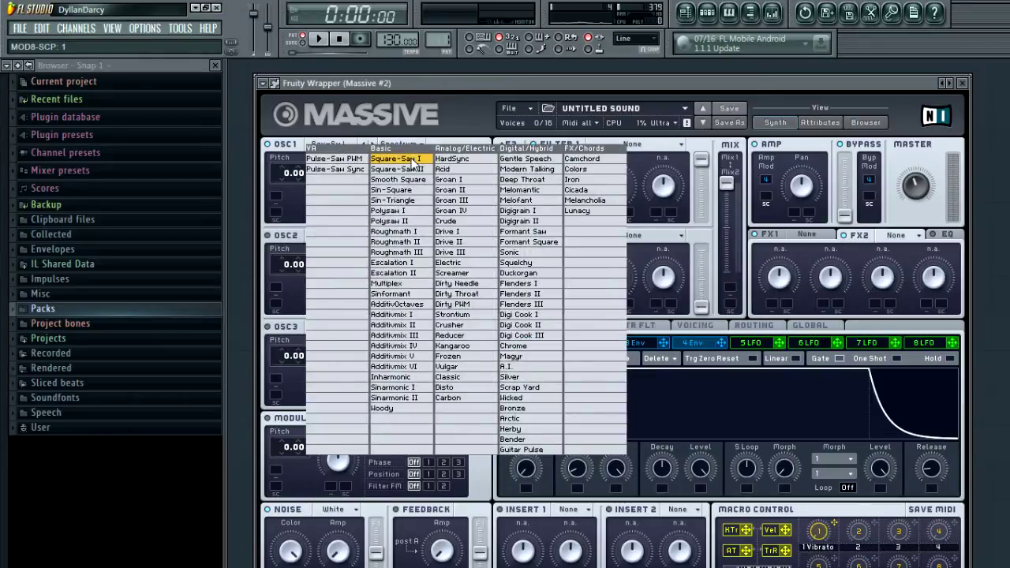
click(411, 161)
drag(302, 172, 302, 181)
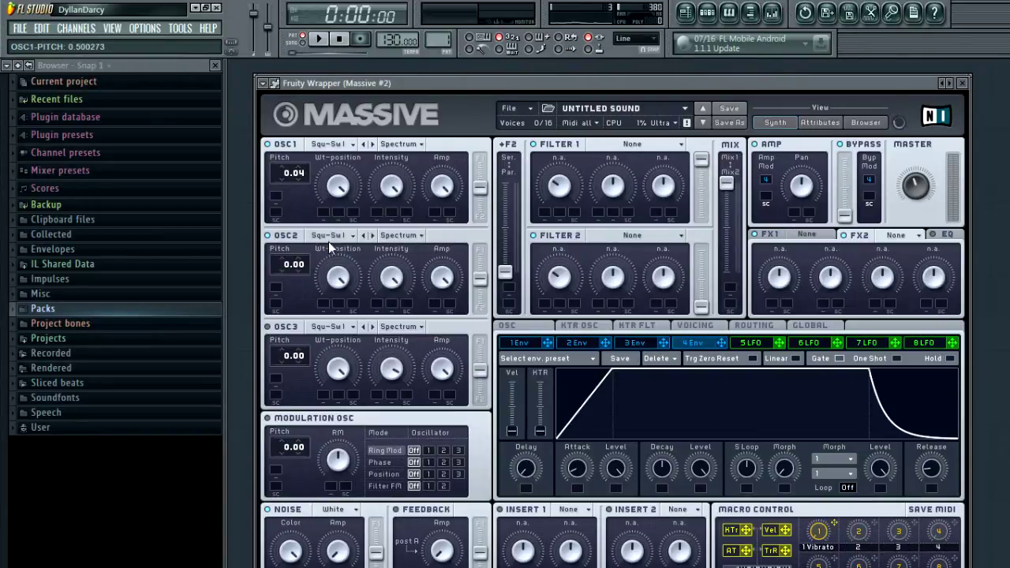
- Set OSC2 to the Square-Saw II wavetable and raise its pitch to 11.94
click(329, 237)
click(403, 263)
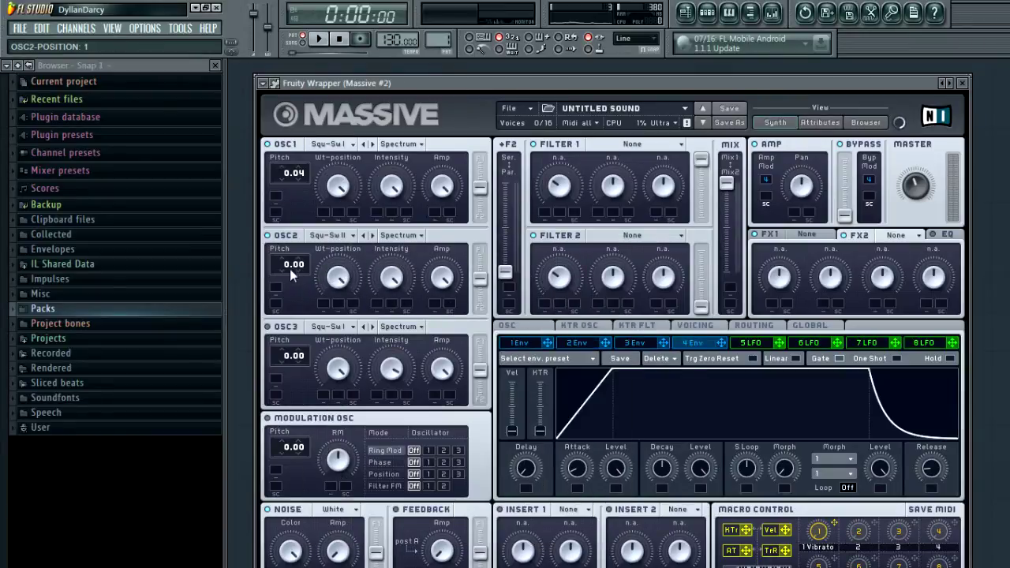
drag(274, 277, 298, 272)
- Switch OSC3 on with the Polysaw I wavetable and turn its Wt-position down to 0
click(325, 327)
click(442, 352)
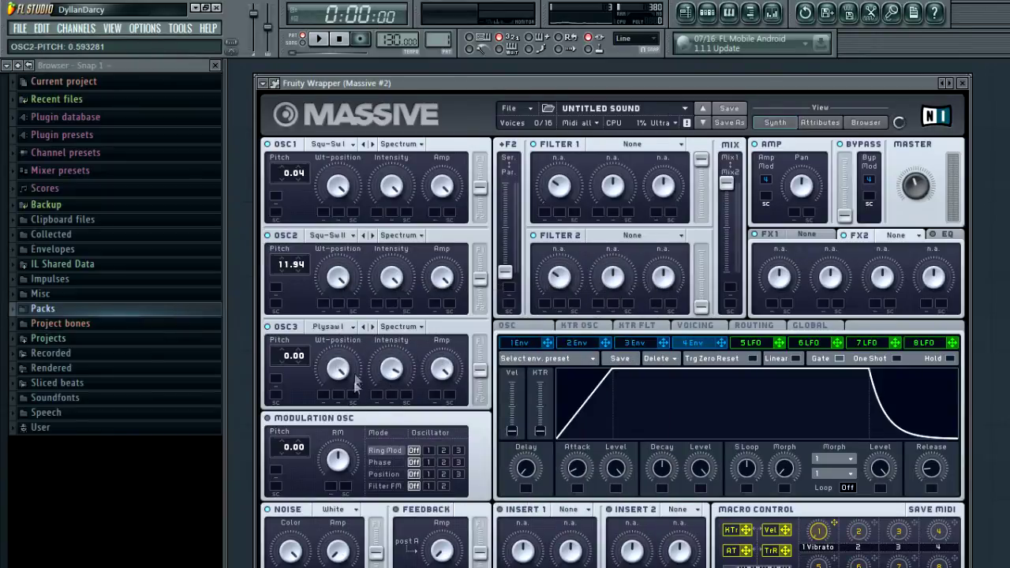
drag(350, 376, 324, 436)
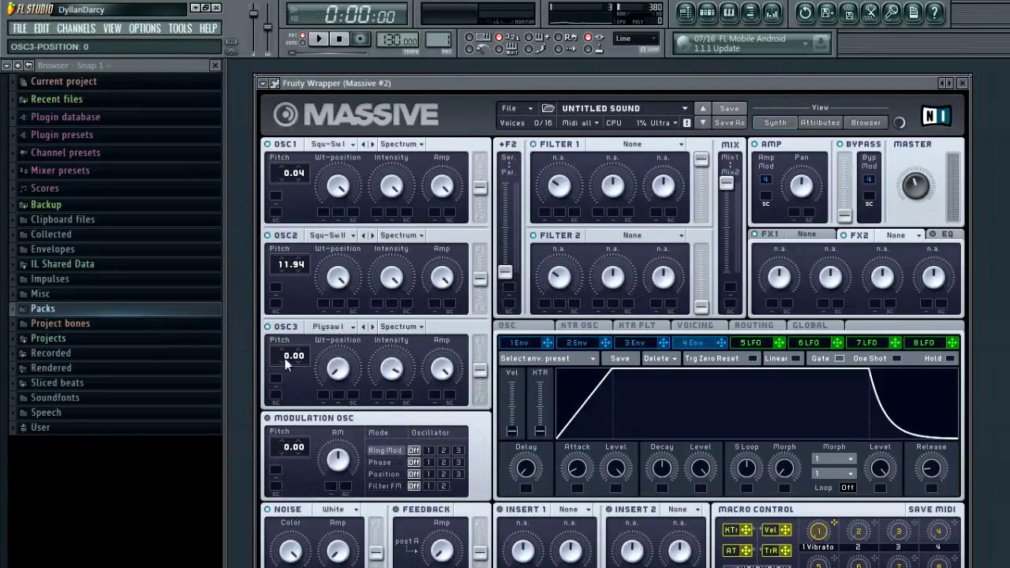
- Raise OSC3's pitch to 12.03 and turn its Intensity up to maximum
drag(290, 359, 292, 334)
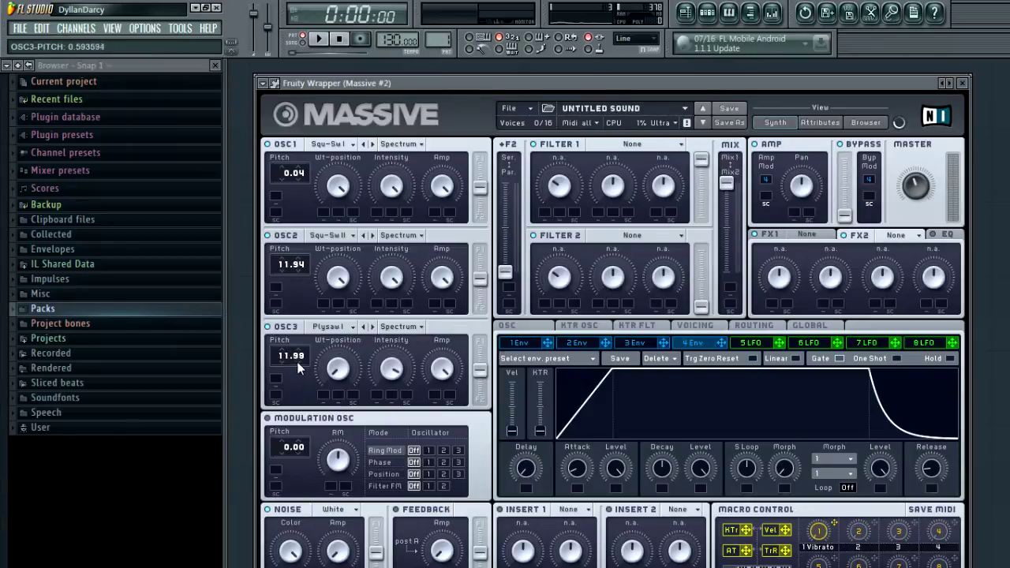
click(297, 364)
click(298, 364)
click(300, 349)
click(300, 349)
scroll(308, 351, up, 5)
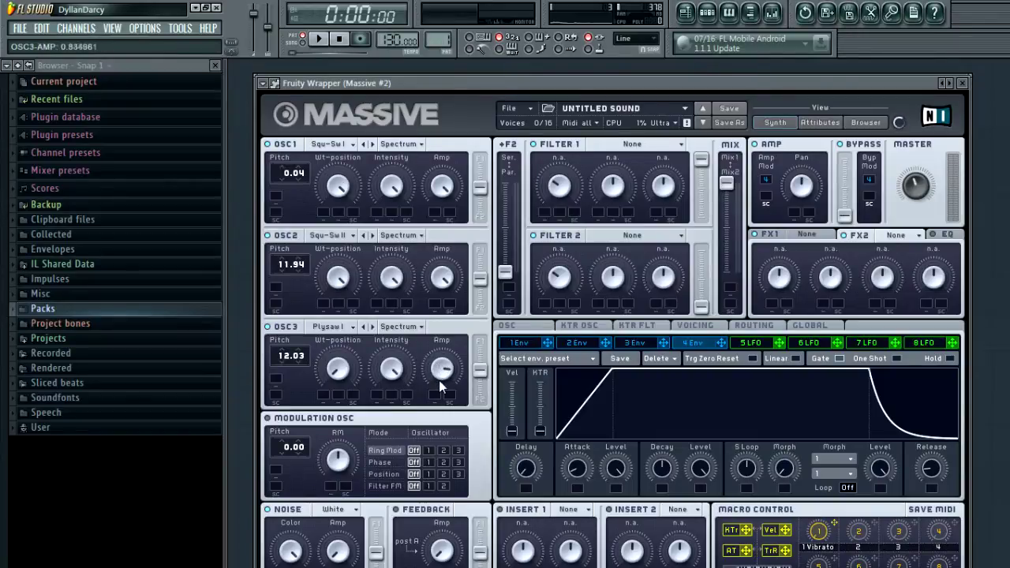
- Turn OSC3's Amp down somewhat and set the first knob of Filter 1 and Filter 2 to 0
drag(439, 381, 444, 395)
drag(446, 379, 448, 381)
drag(573, 180, 546, 273)
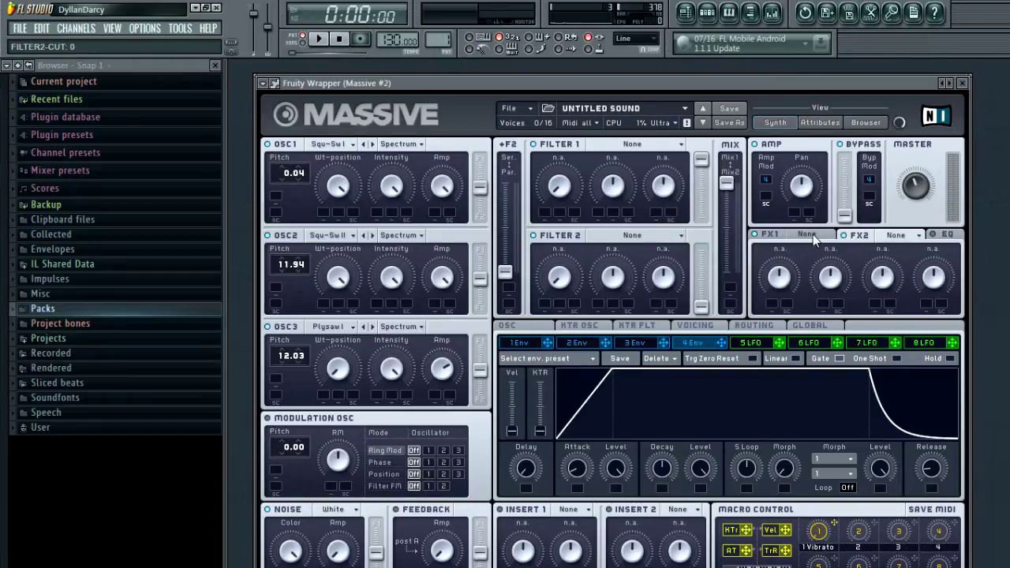
- Load Reverb into FX1 with Dry/Wet at about 0.32 and Size at about 0.58, and play a test note
click(813, 235)
click(811, 235)
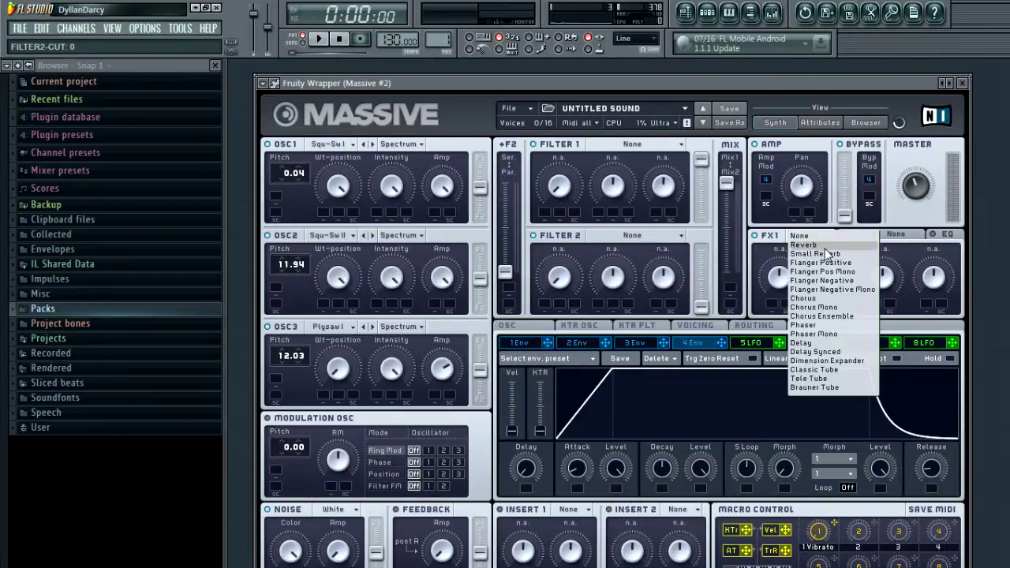
click(832, 255)
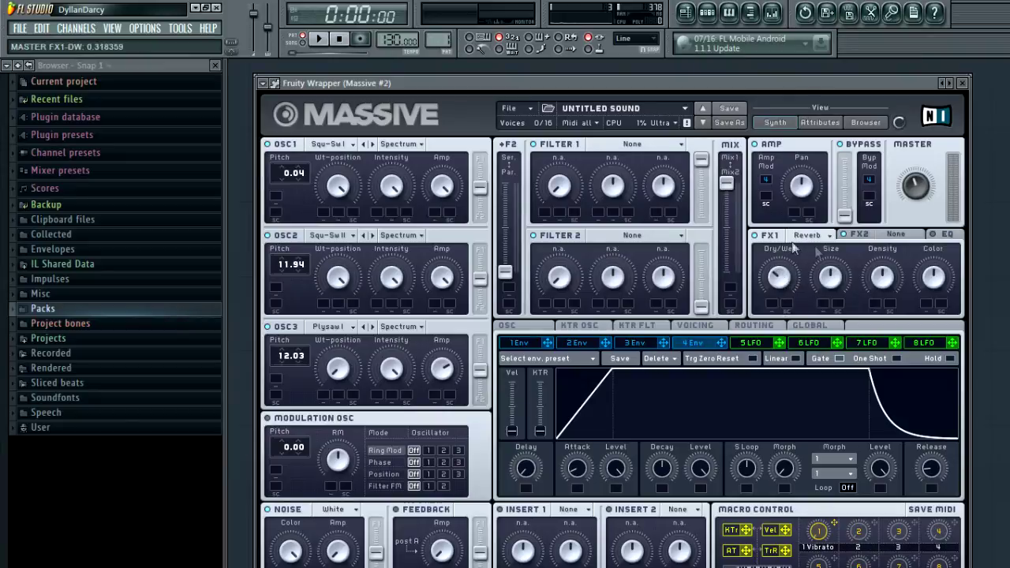
drag(770, 293, 853, 277)
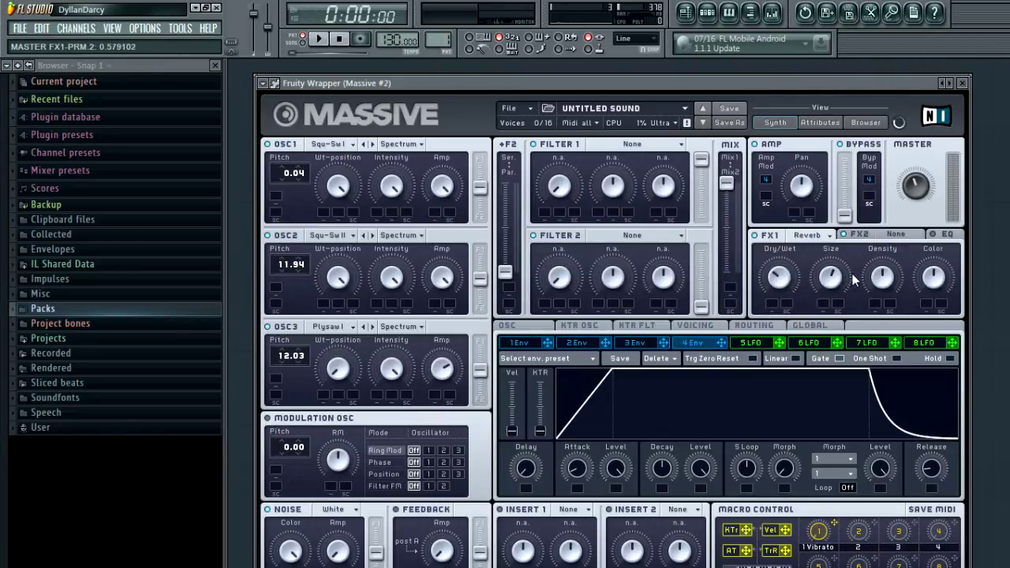
key(w)
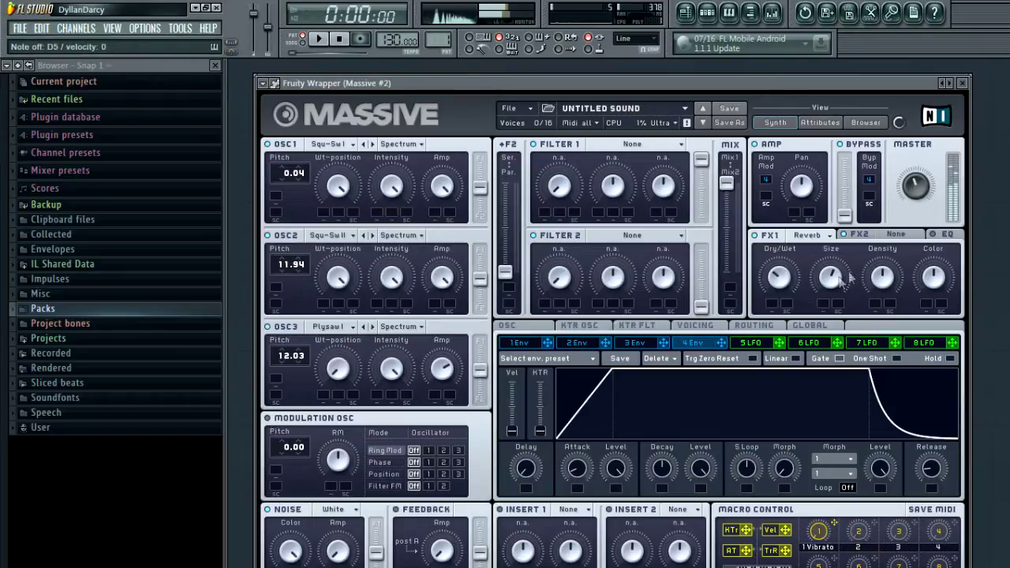
- Load Delay Synced into FX2, set its Left time to 3/12, and lower Dry/Wet and Damp slightly
click(897, 232)
click(892, 235)
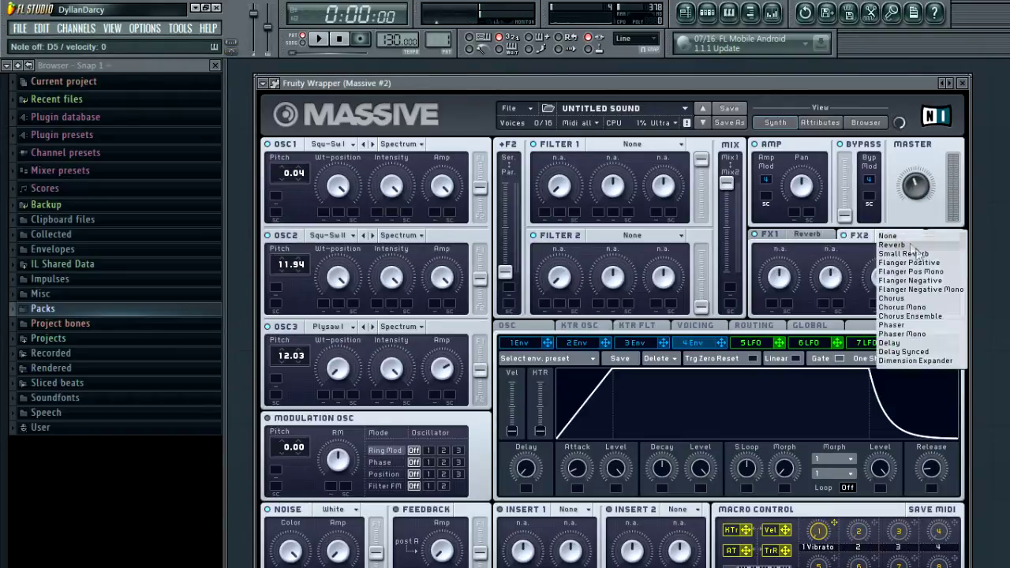
click(915, 352)
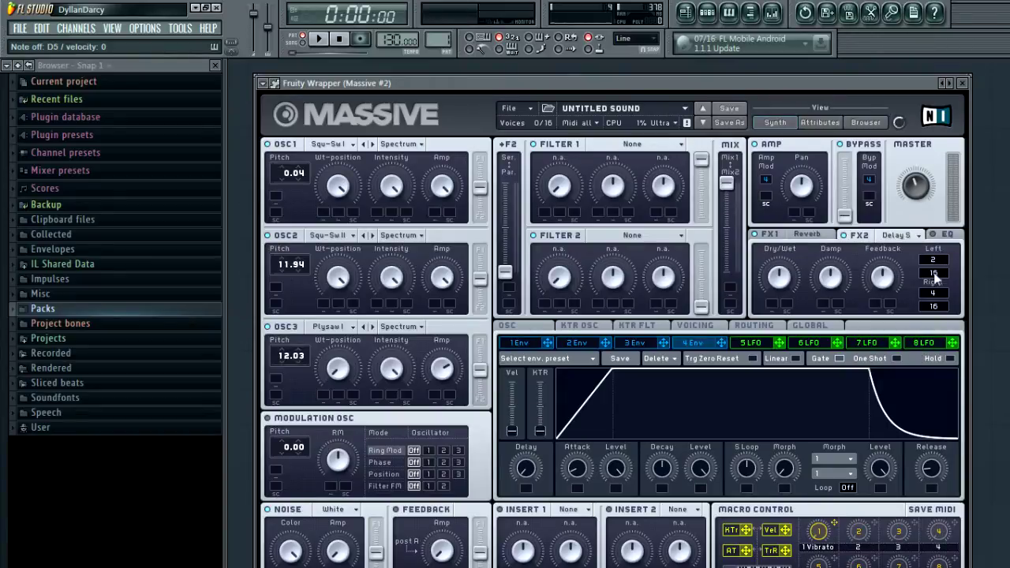
scroll(942, 260, down, 1)
scroll(940, 272, down, 1)
drag(839, 284, 834, 297)
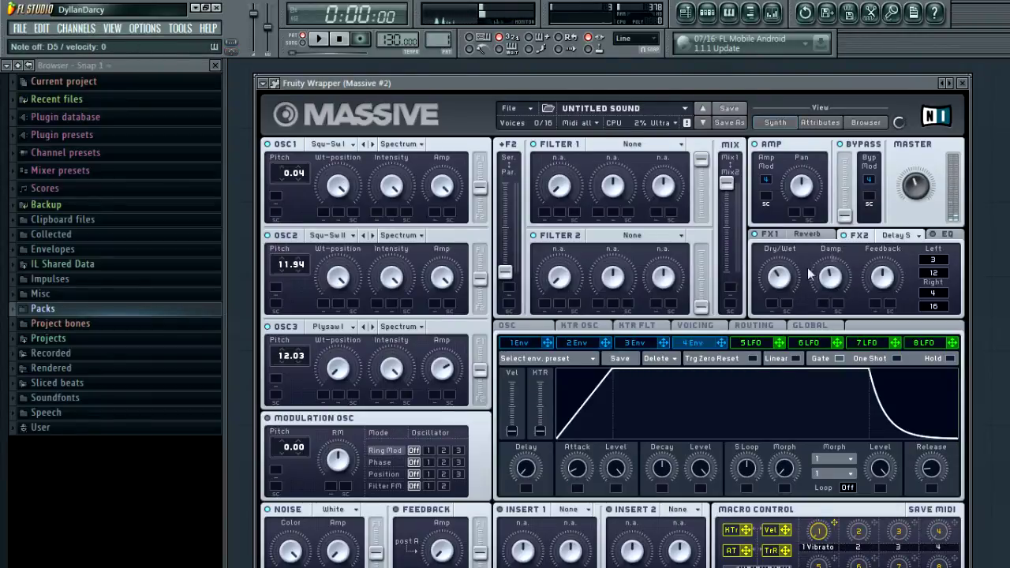
- Set the voicing to 4 unisono voices and enable the Pitch Cutoff spread with a small amount
click(692, 324)
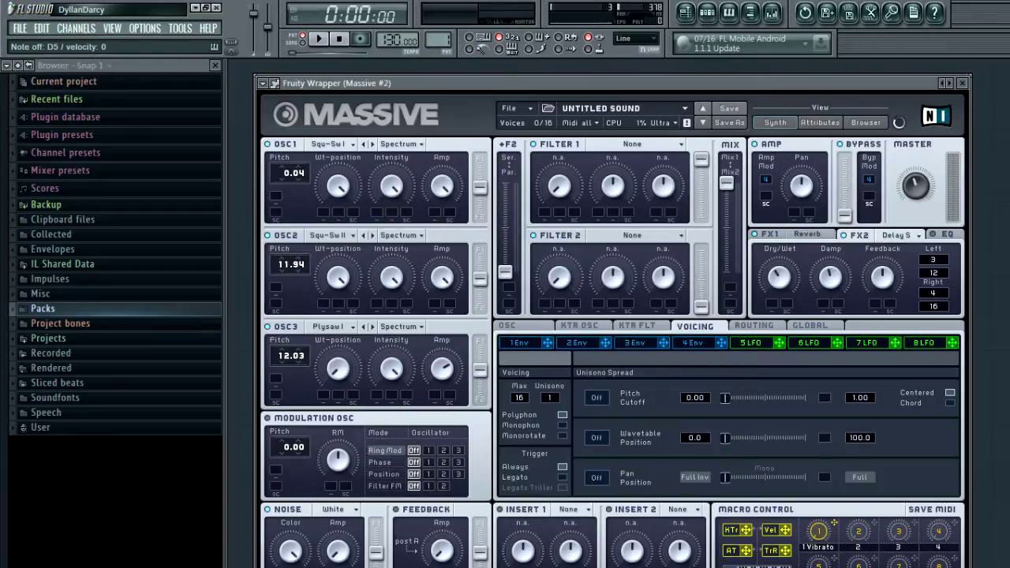
click(596, 397)
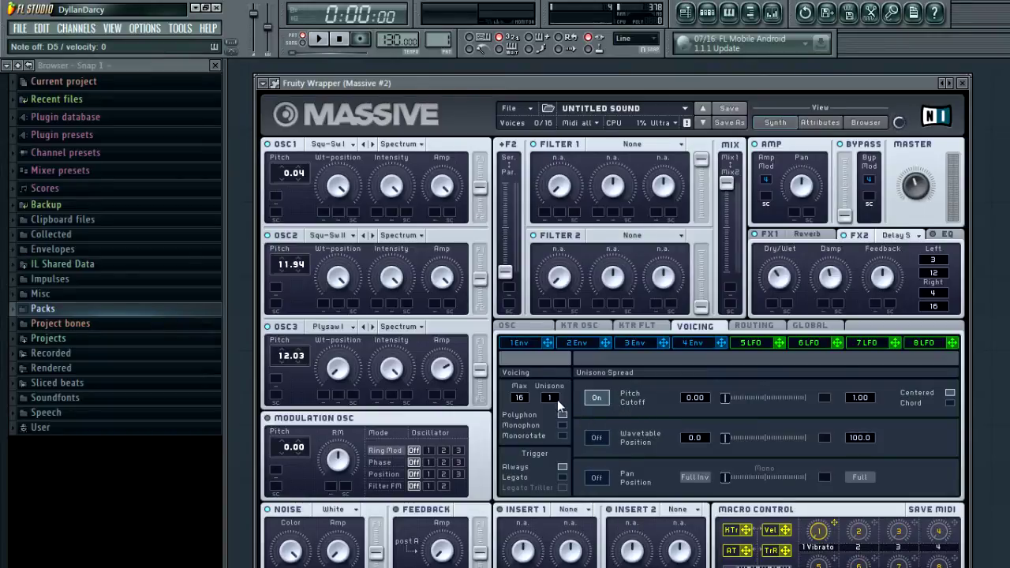
drag(550, 400, 552, 394)
drag(716, 401, 739, 403)
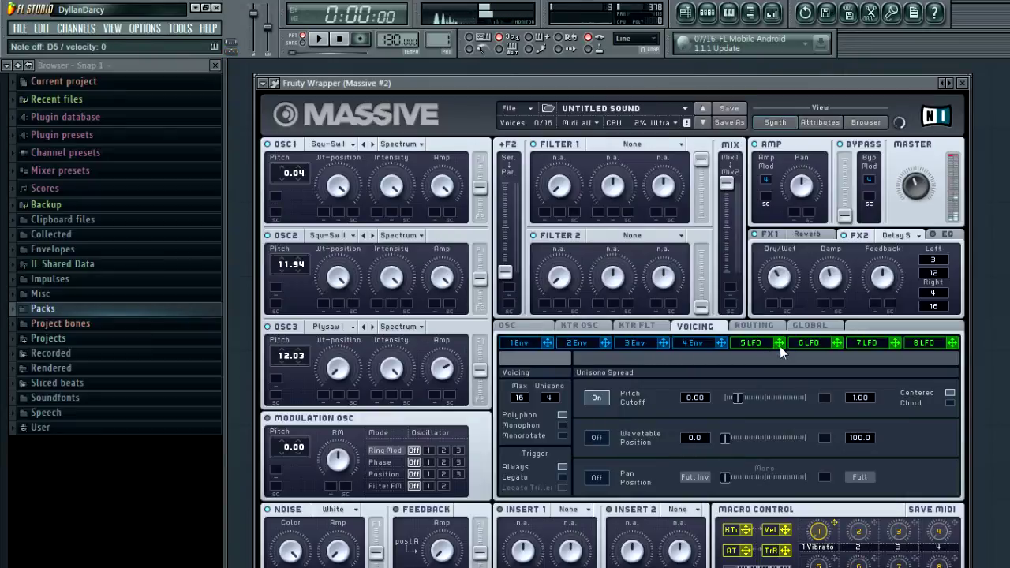
- Assign LFO 5 to modulate the unisono Pitch Cutoff slightly and raise the LFO's XFade Curve to the top
drag(817, 406, 824, 397)
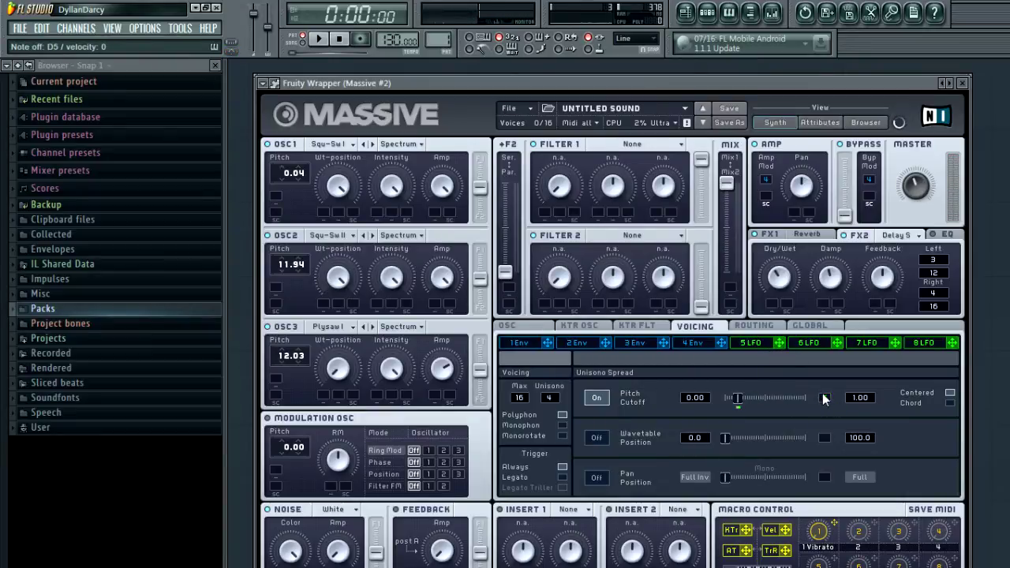
click(750, 344)
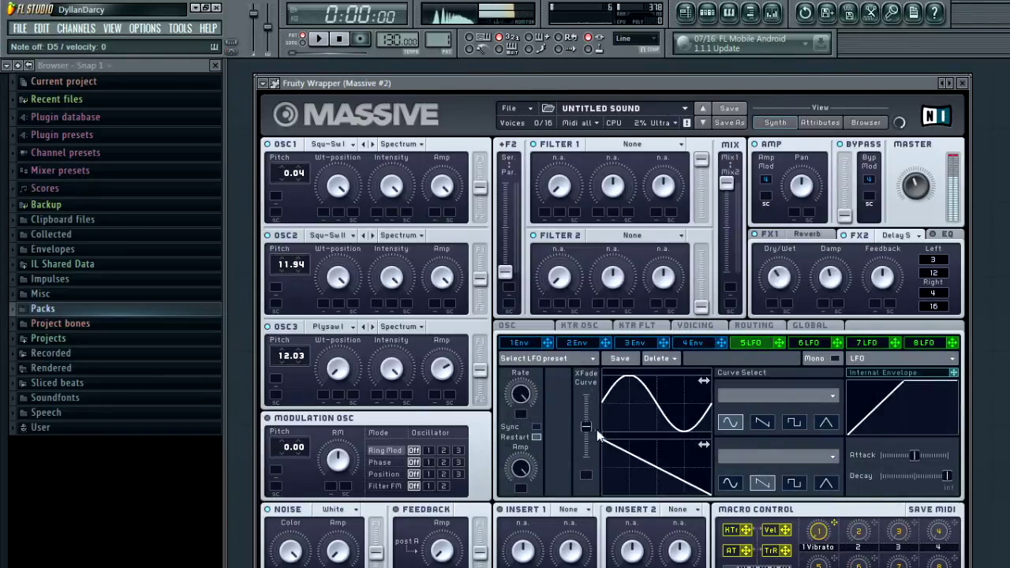
drag(588, 429, 606, 306)
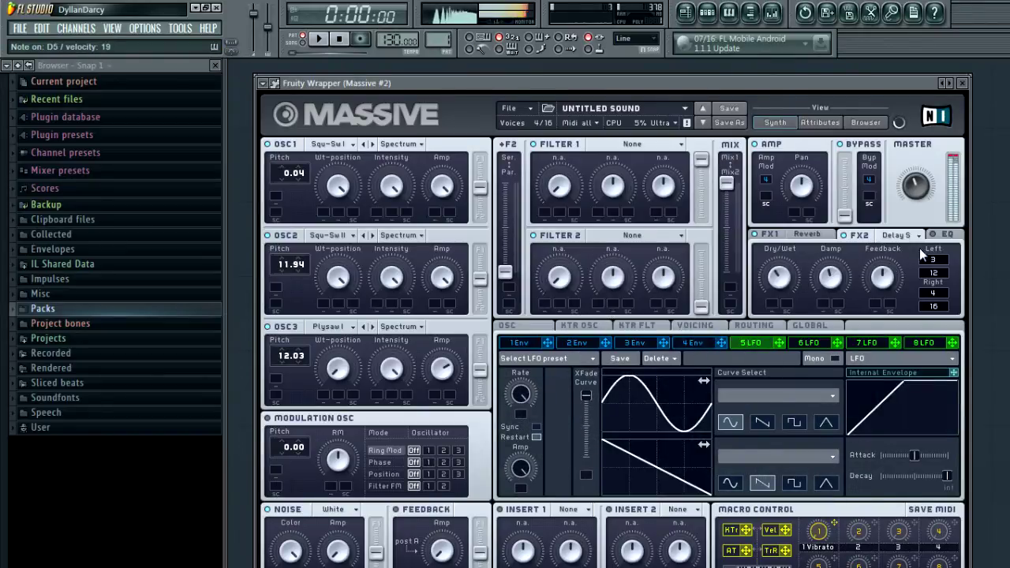
- Turn the Master volume down slightly
drag(914, 195, 911, 204)
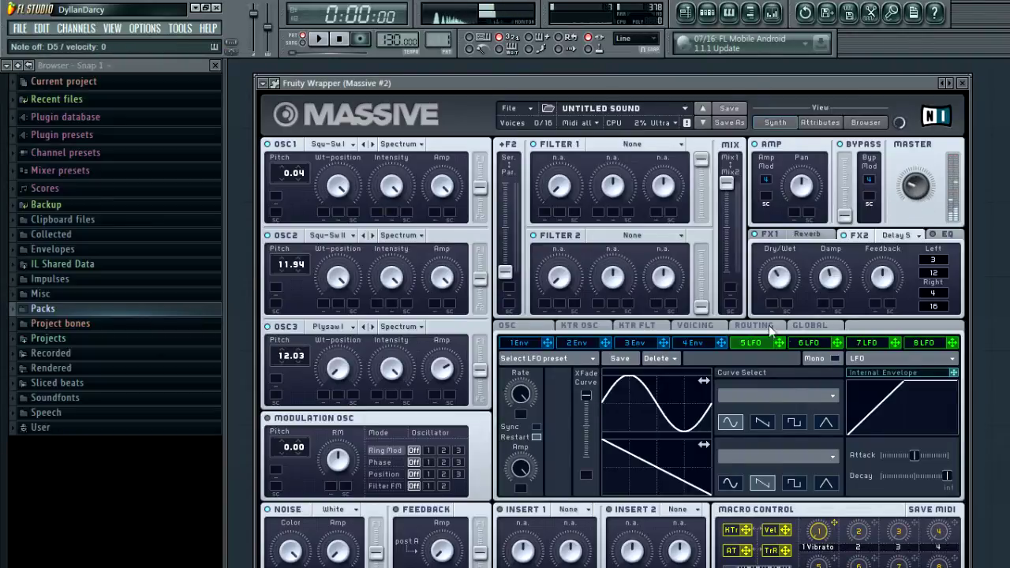
click(689, 341)
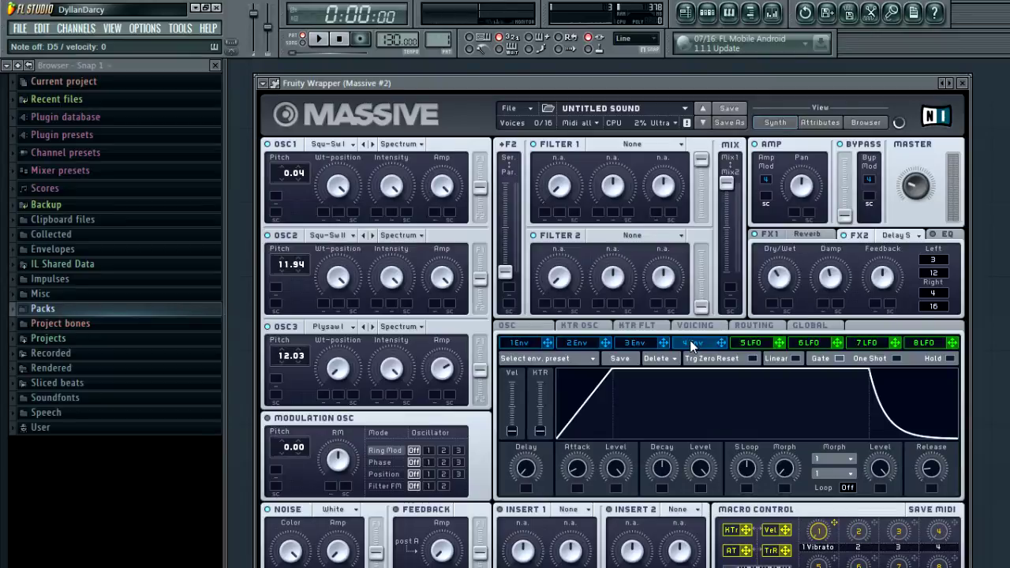
click(629, 345)
click(590, 341)
click(588, 326)
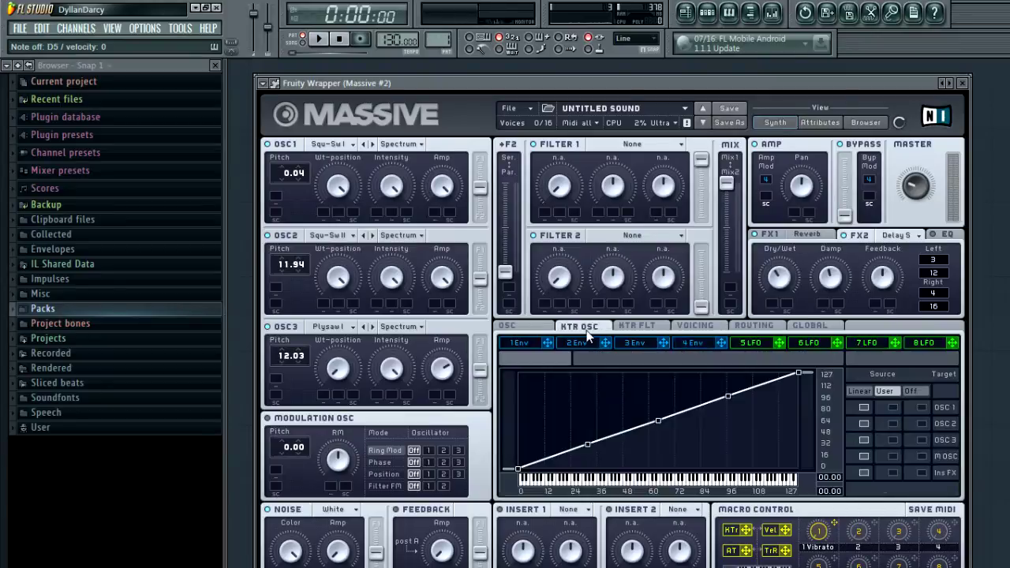
- Try the unisono Pan Position spread at Mono and Full before switching it off, and set the voice trigger to Legato
click(696, 326)
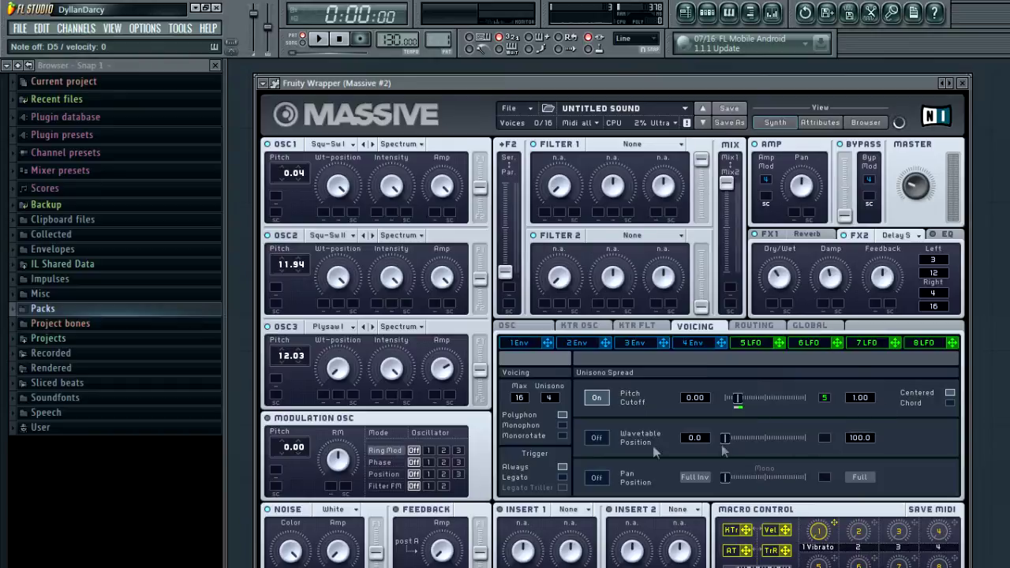
click(597, 477)
drag(724, 477, 765, 478)
click(598, 478)
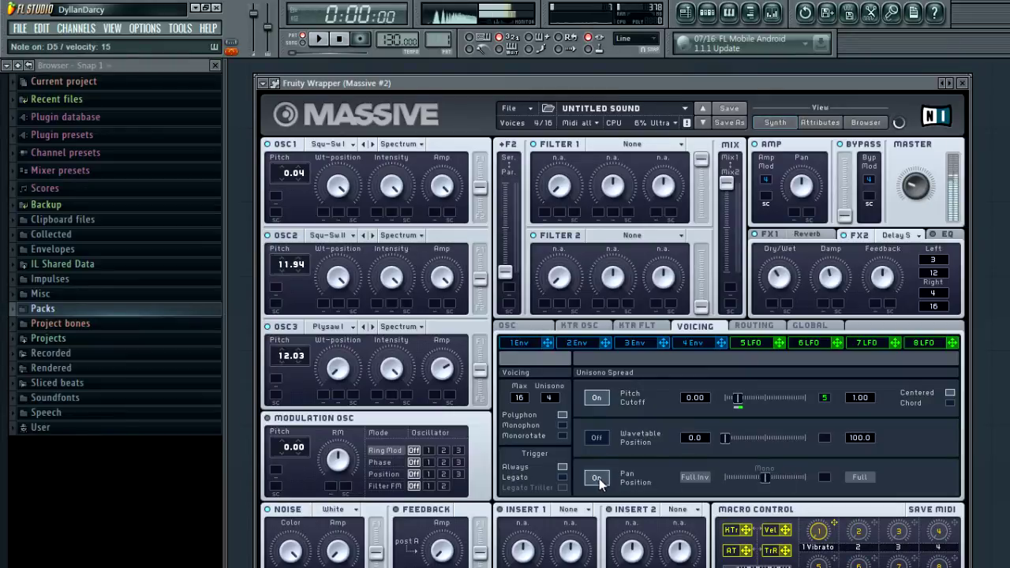
click(584, 478)
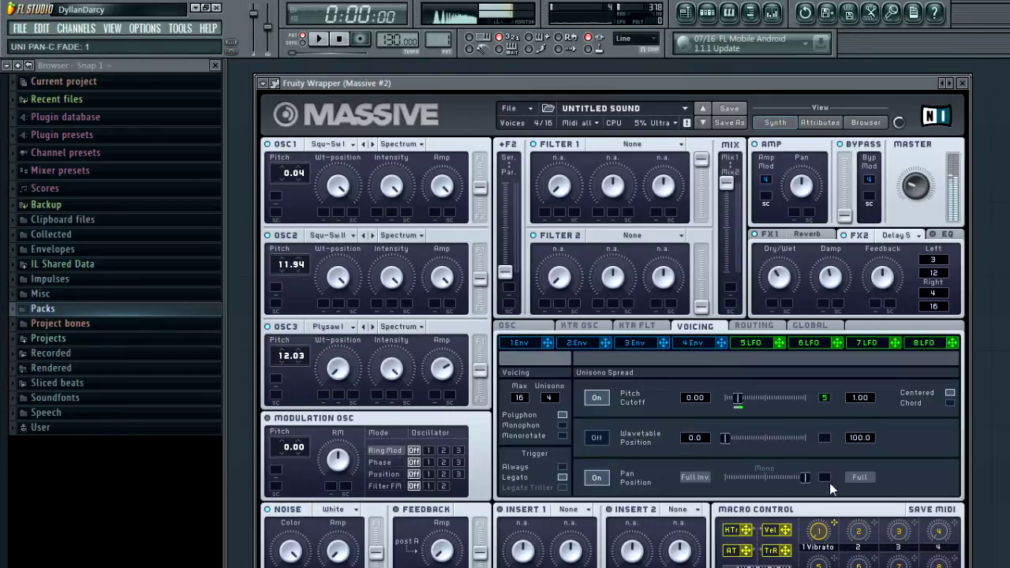
click(597, 478)
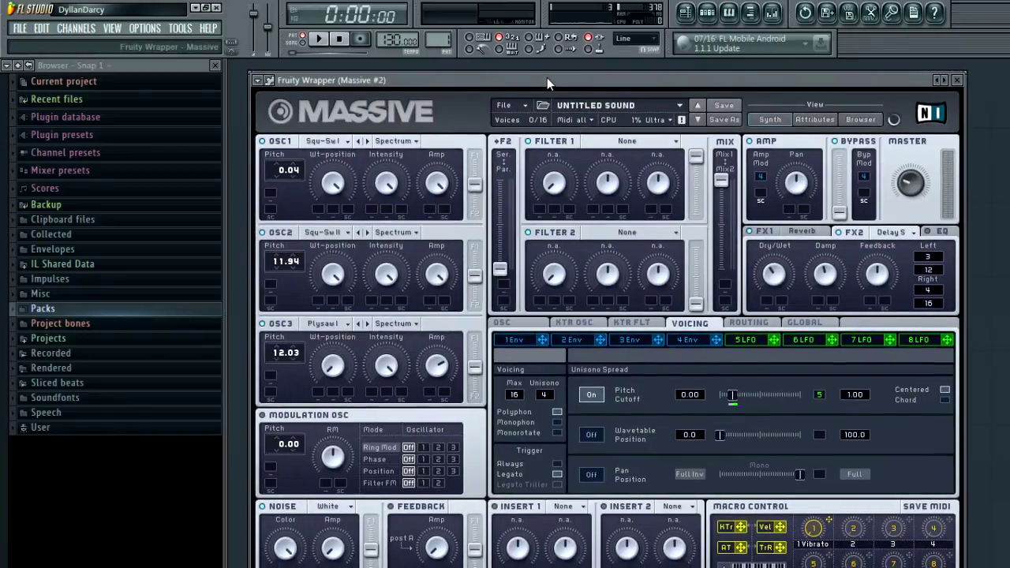
- Move the Massive plugin window slightly upward in the workspace
drag(547, 78, 547, 65)
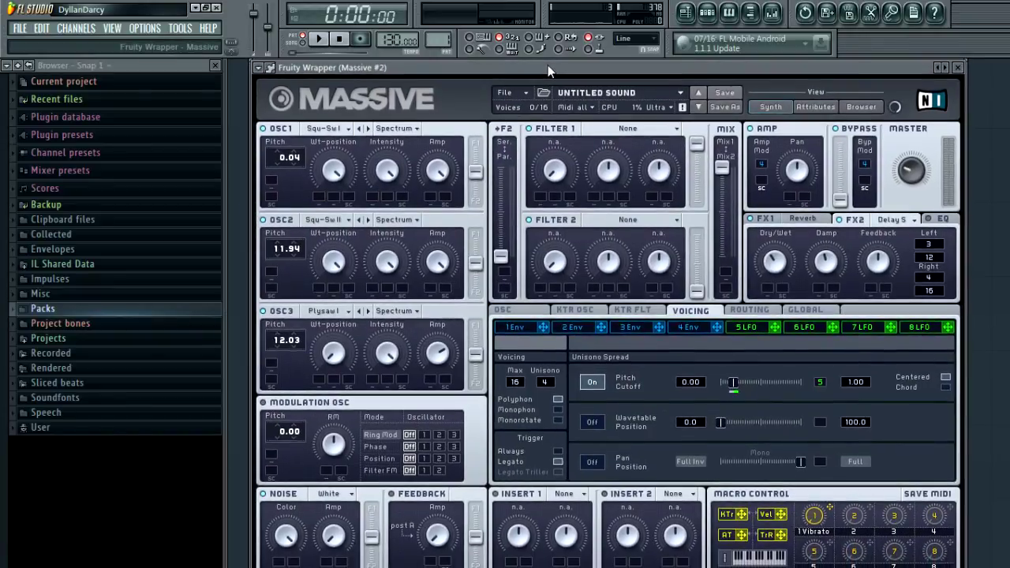